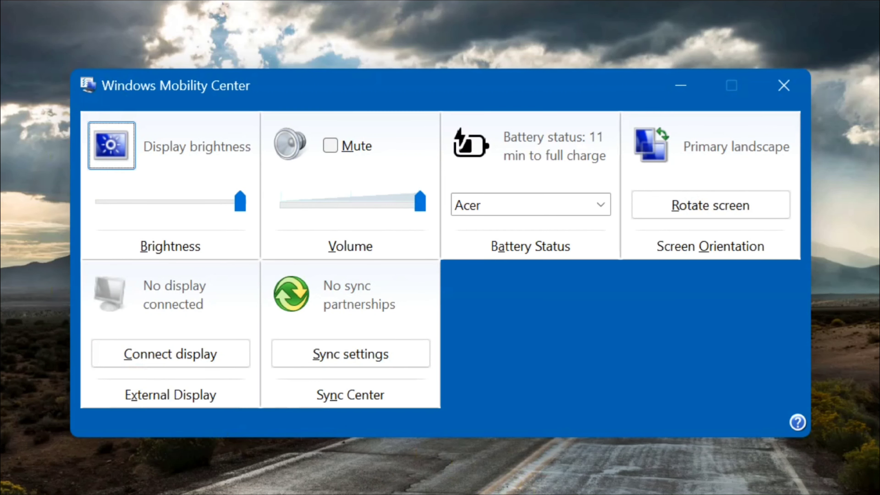
Launch Registry Editor as administrator from a search for "registry" and allow it to make changes to the device
left_click(632, 480)
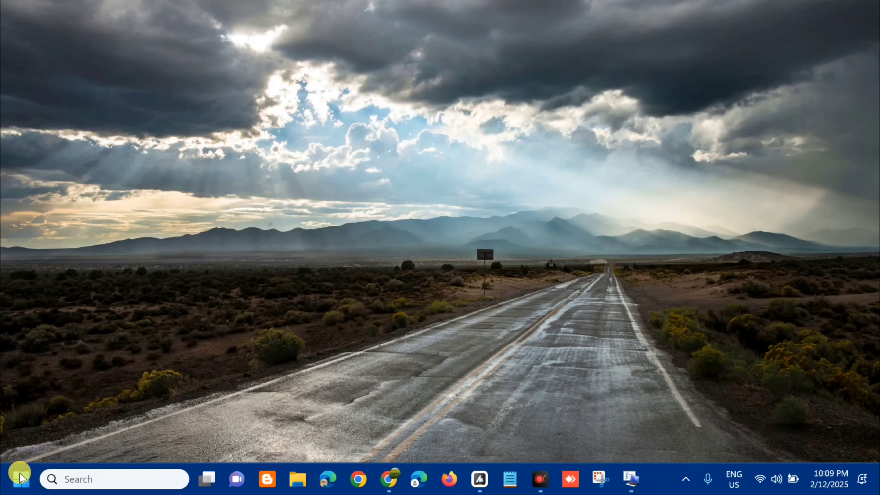
left_click(20, 483)
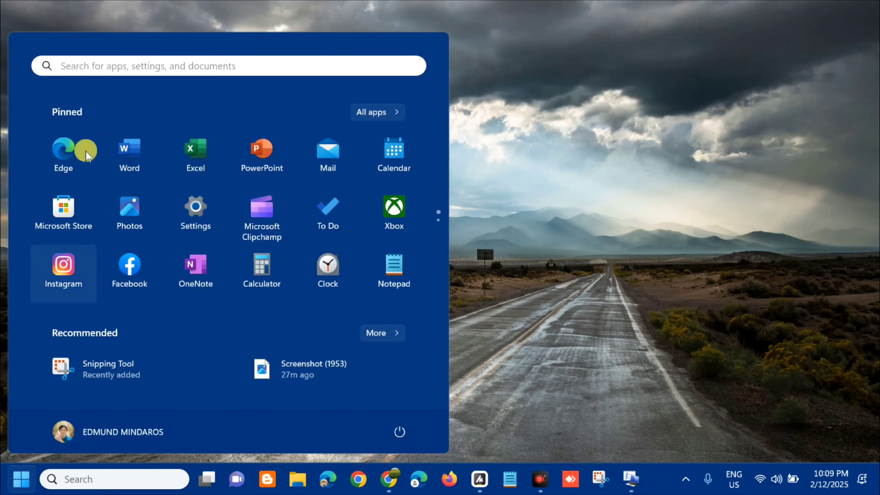
left_click(112, 66)
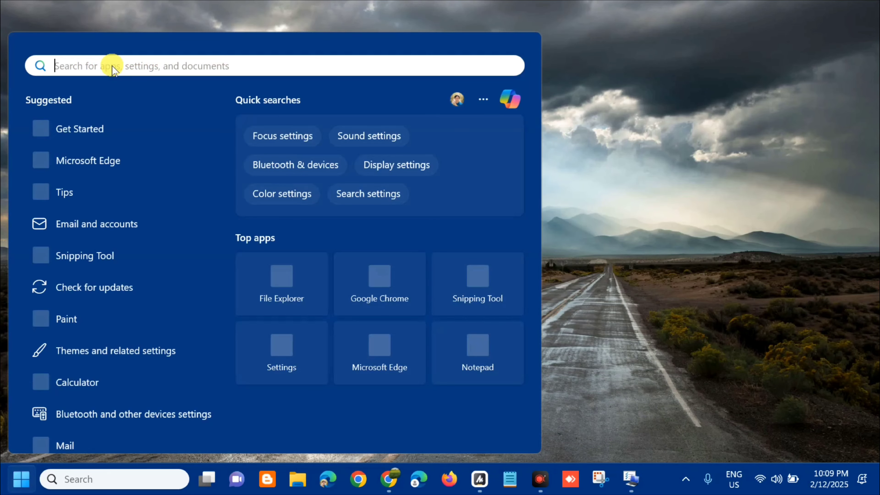
type("registry")
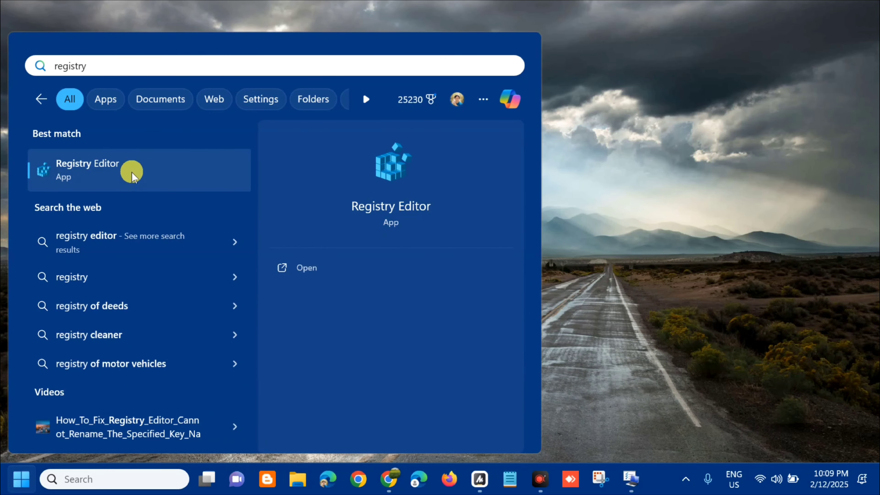
right_click(146, 168)
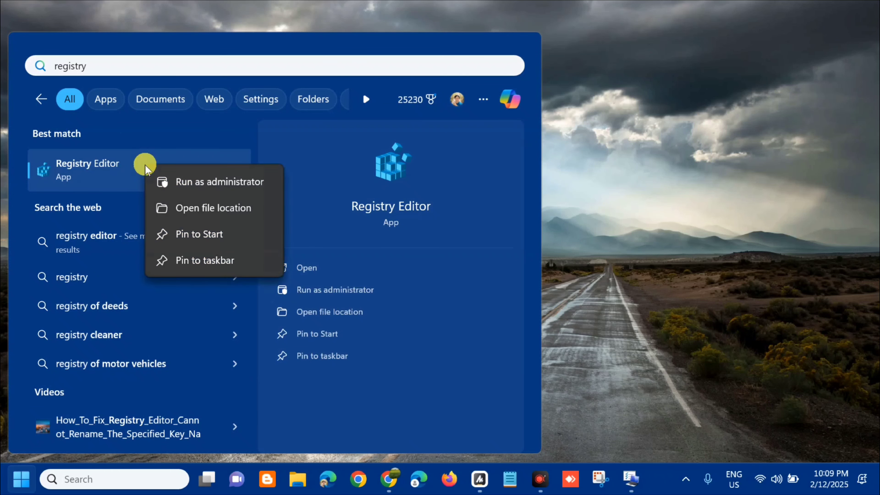
left_click(212, 183)
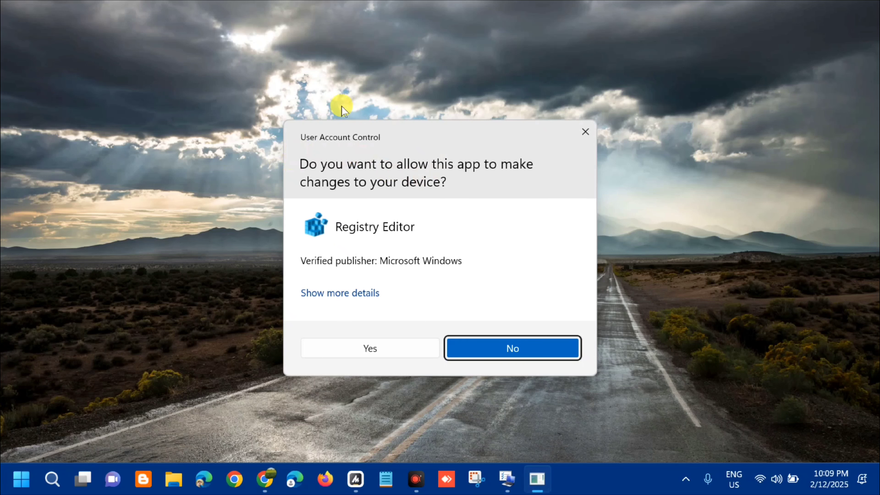
left_click(371, 349)
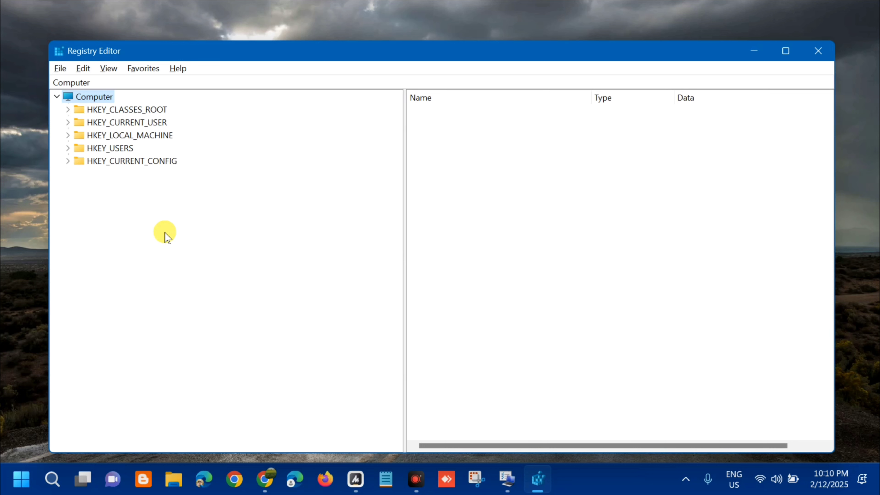
View the export options for backing up the entire registry, then close them without saving a file
left_click(61, 69)
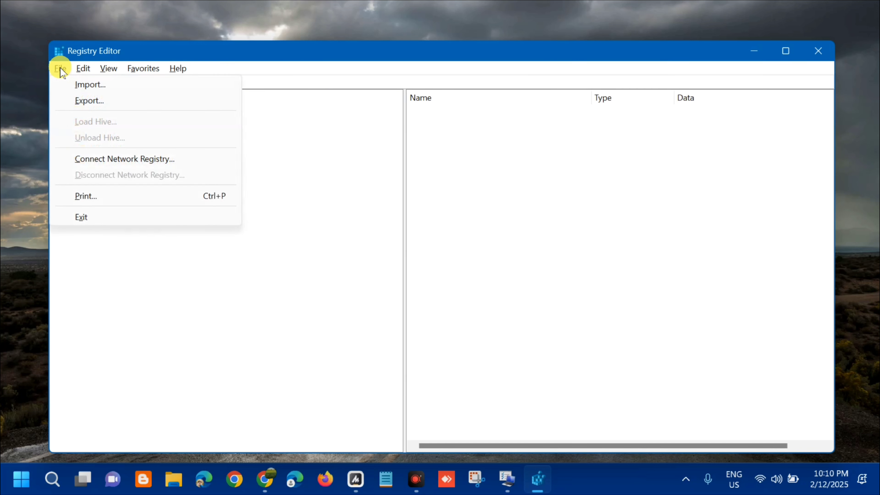
left_click(79, 101)
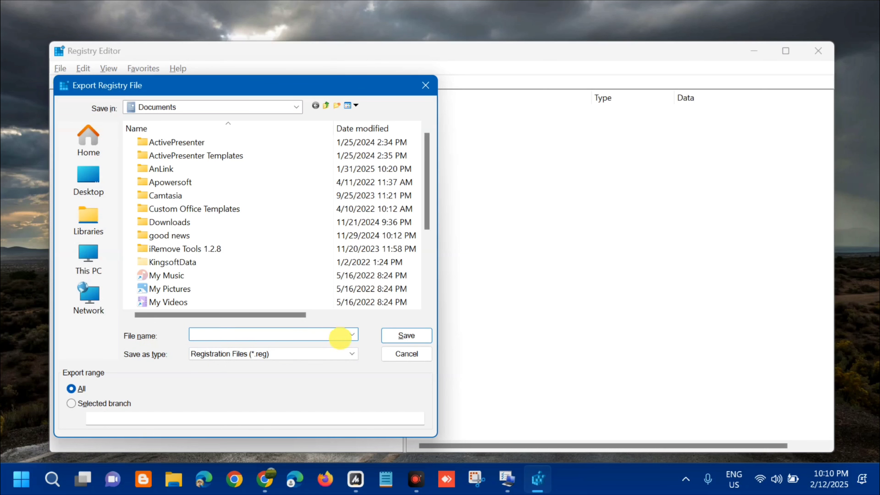
left_click(406, 354)
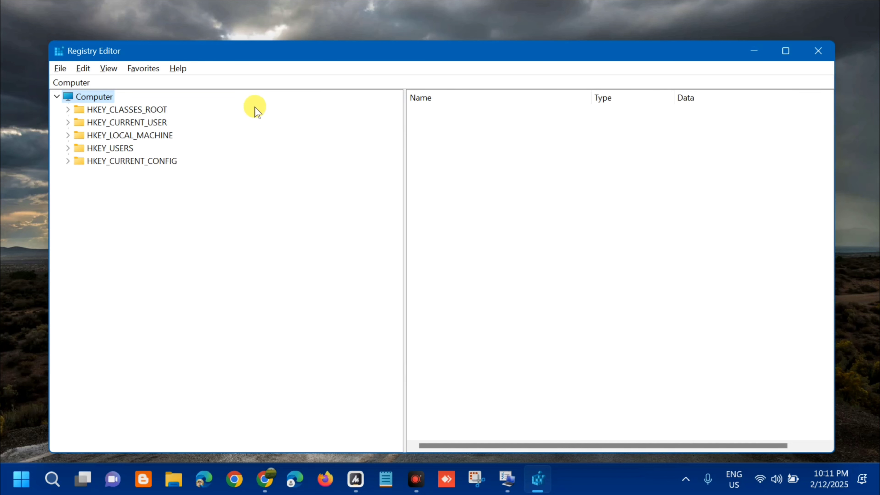
View the import dialog for restoring a registry backup, then leave it without loading a file
left_click(62, 71)
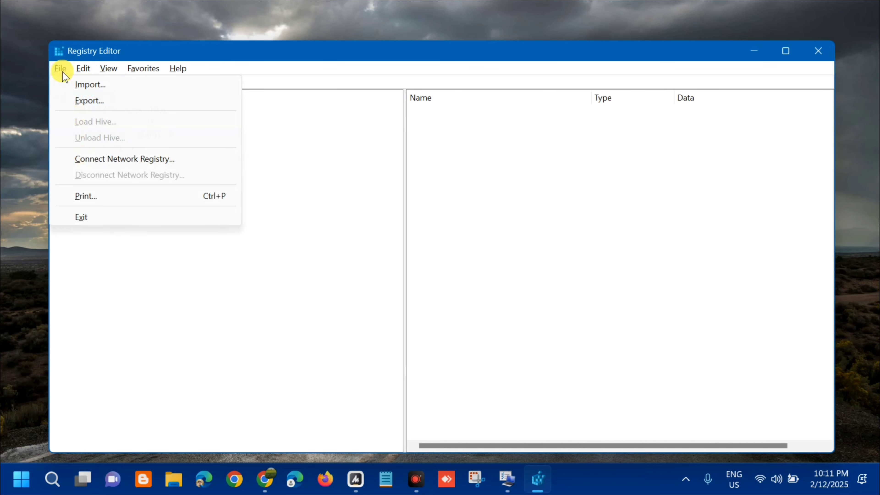
left_click(93, 87)
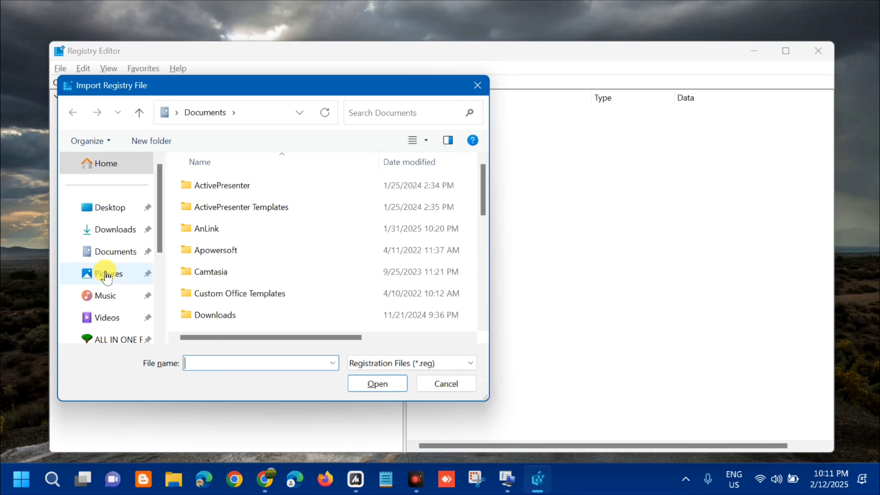
left_click(447, 384)
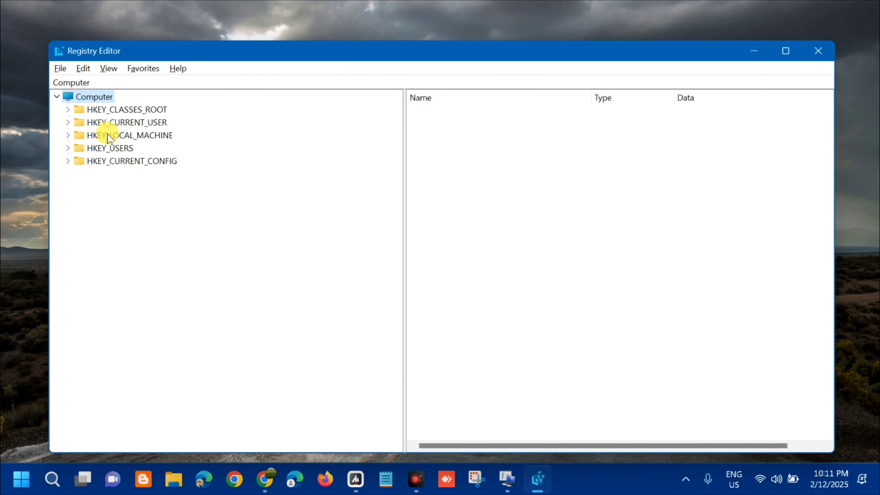
Expand HKEY_CURRENT_USER\Software\Microsoft in the registry tree and select the MobilePC key
double_click(126, 124)
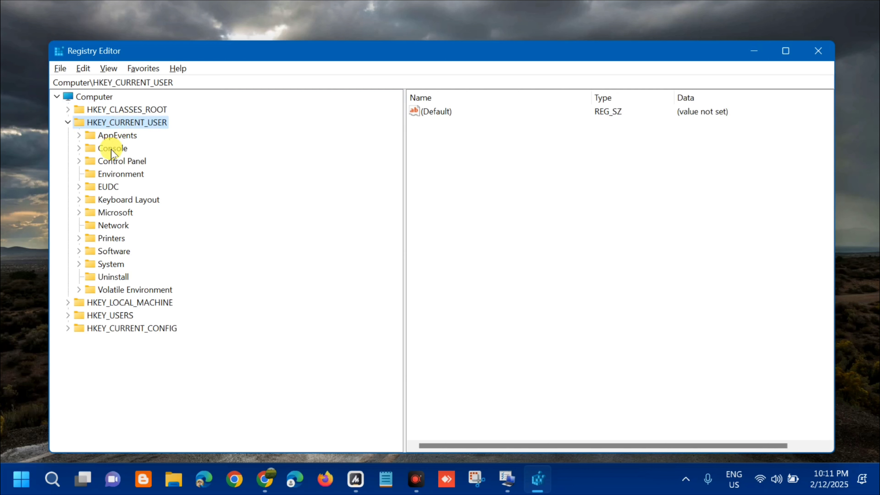
double_click(110, 251)
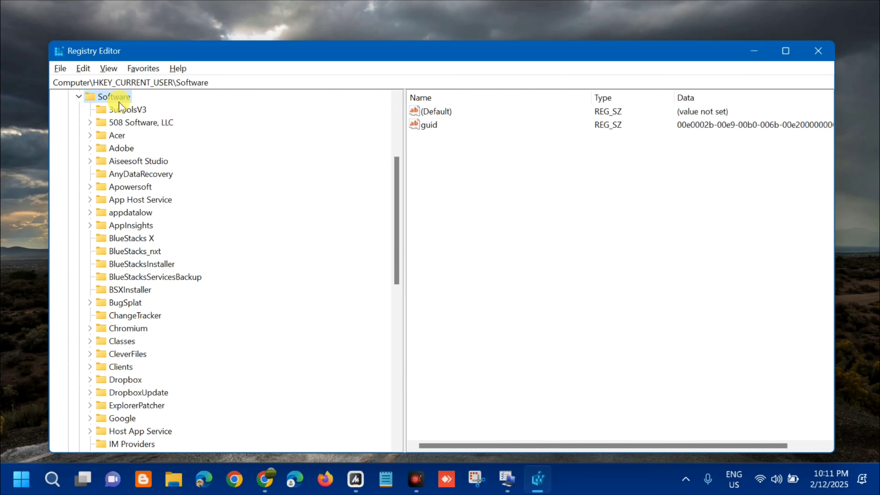
scroll(148, 265, "down", 2)
scroll(147, 265, "down", 5)
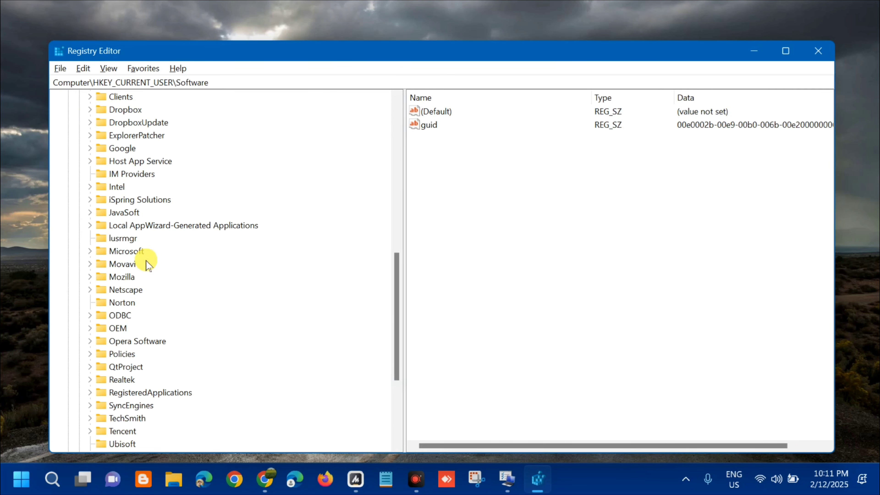
left_click(120, 252)
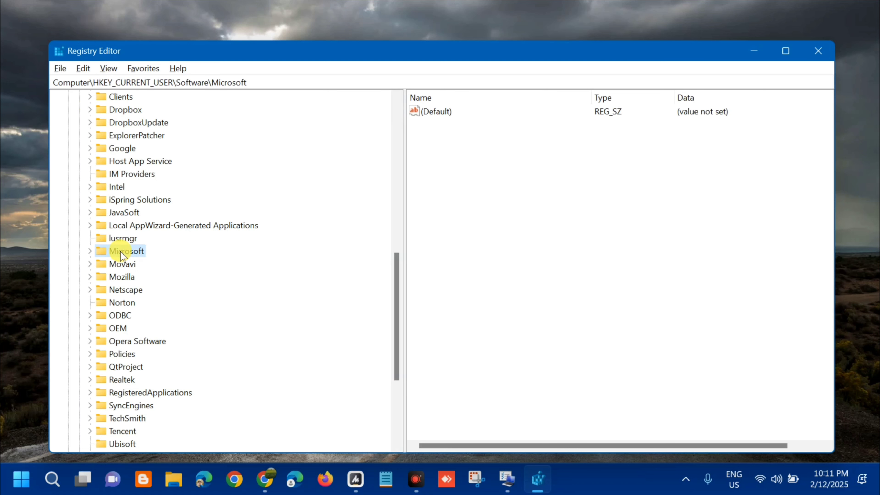
double_click(120, 251)
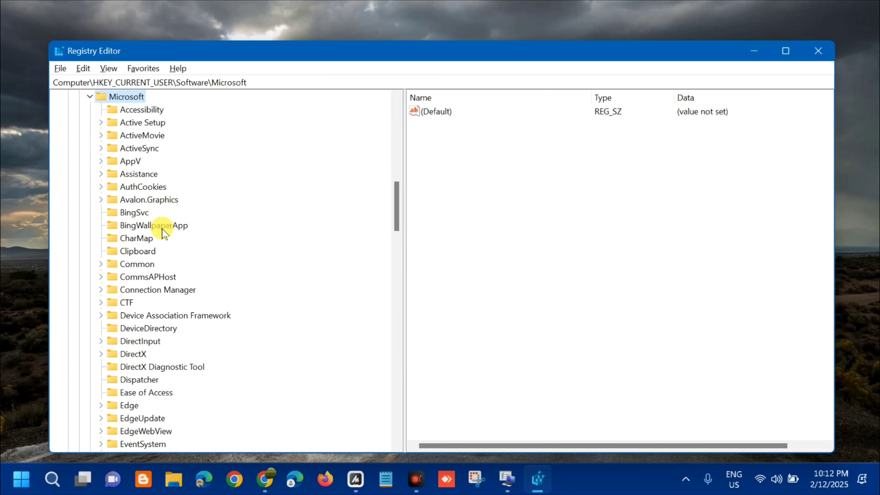
scroll(164, 234, "down", 17)
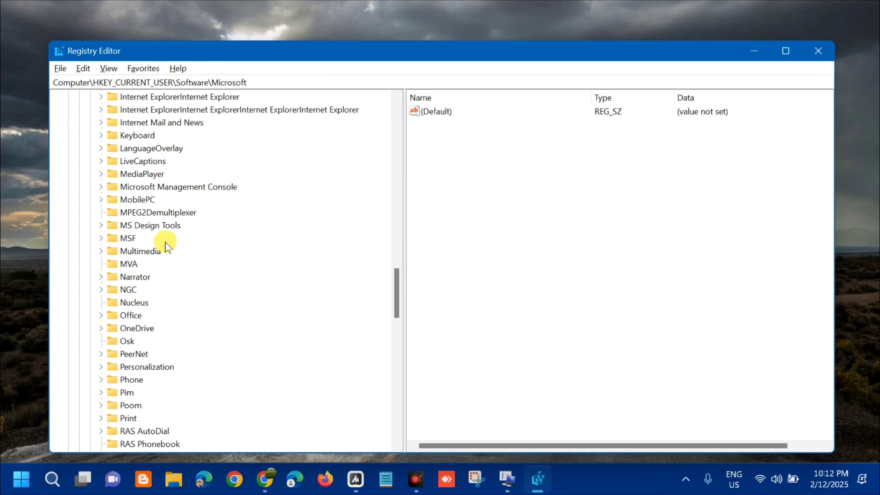
scroll(166, 243, "down", 2)
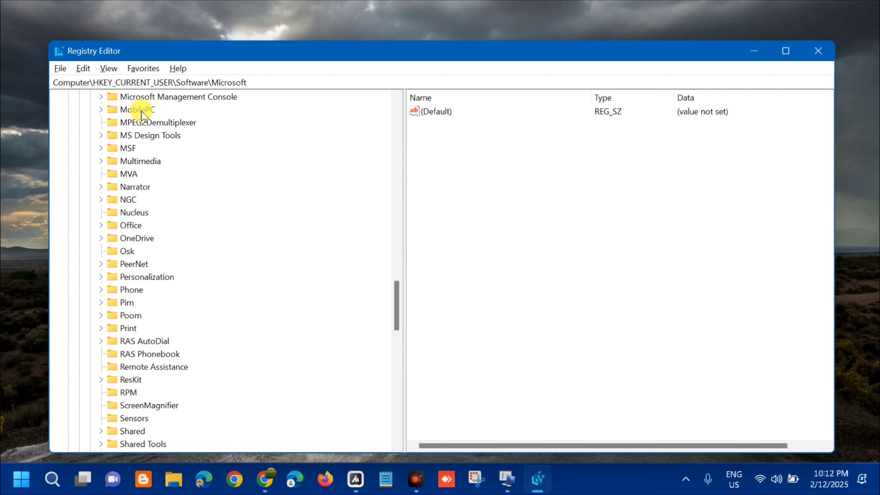
left_click(152, 112)
Look at the new item types available for the MobilePC key without creating any
right_click(152, 112)
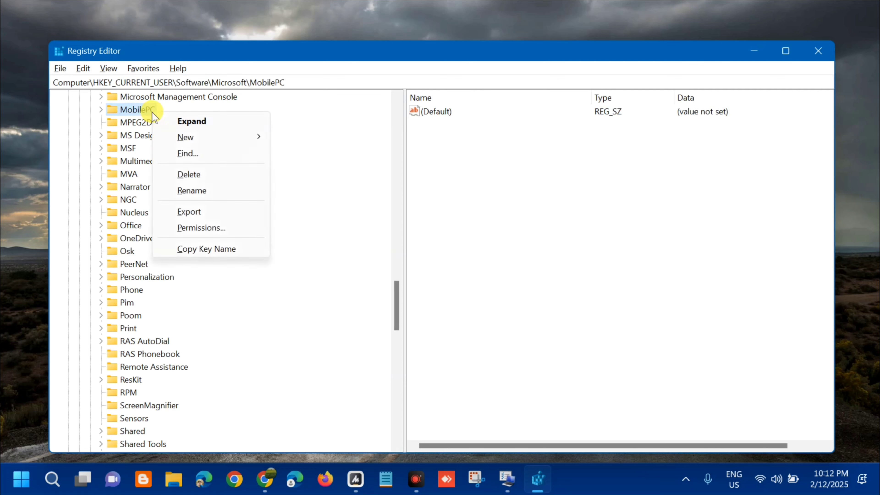
mouse_move(197, 138)
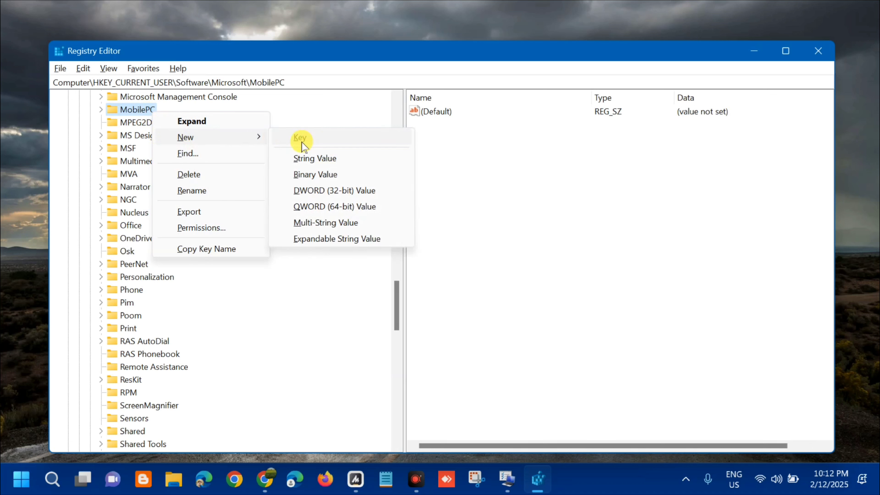
left_click(302, 291)
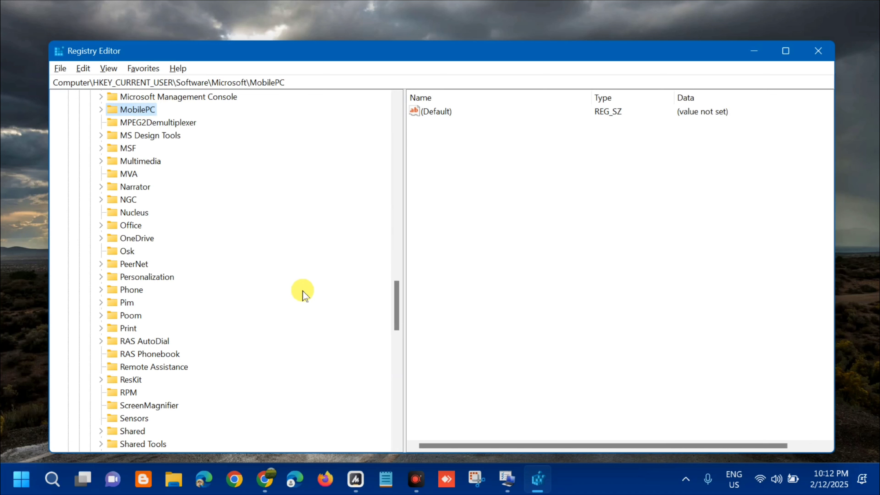
Expand the MobilePC key and select its MobilityCenter subkey
double_click(139, 109)
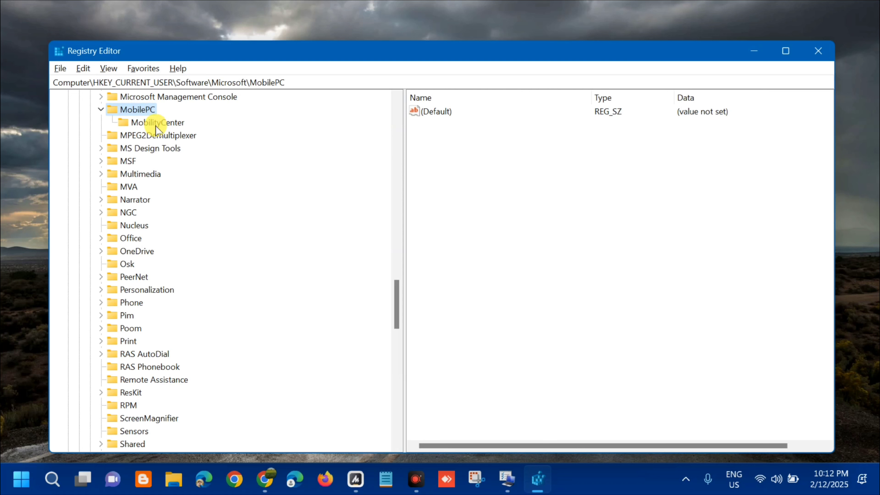
left_click(181, 125)
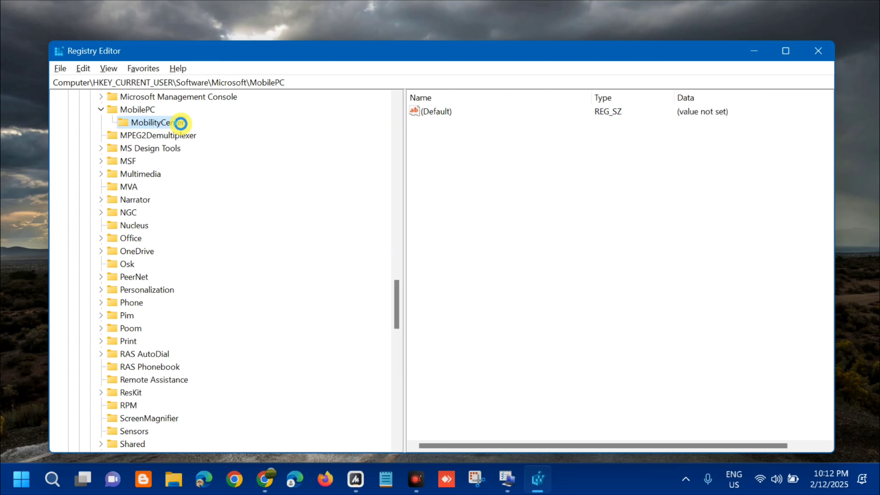
Look at the new item types available for the MobilityCenter key without creating any
right_click(180, 126)
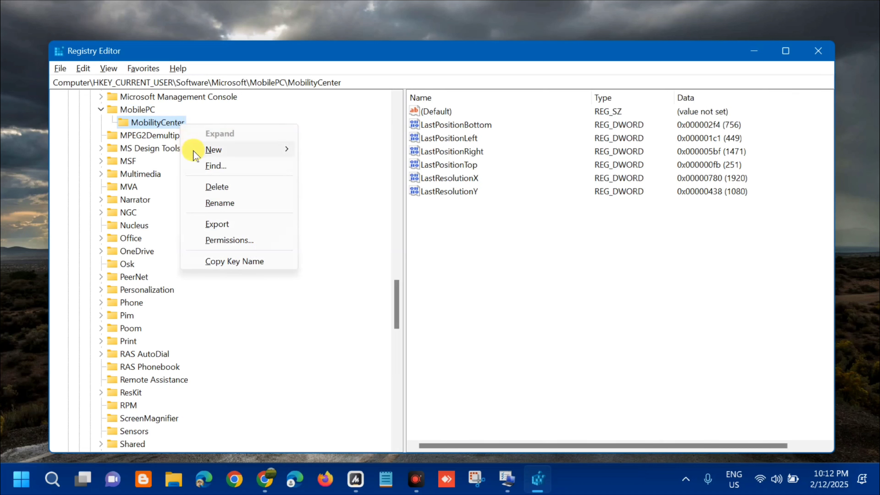
mouse_move(208, 149)
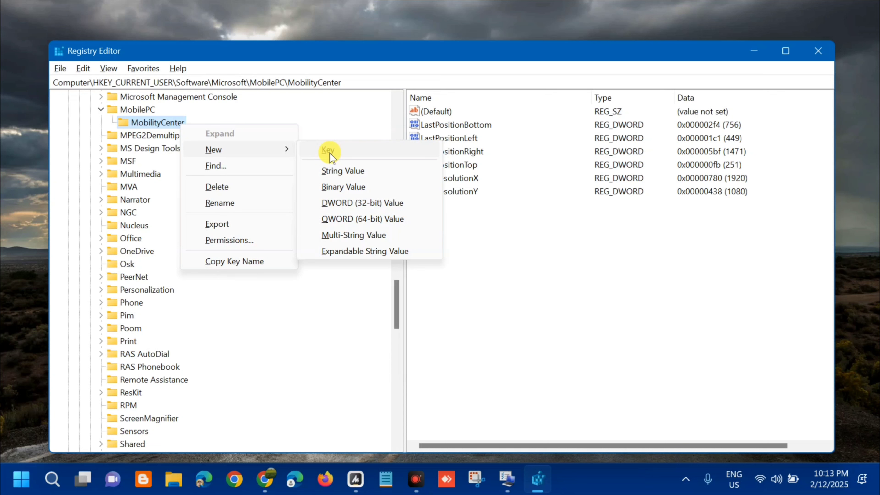
left_click(270, 304)
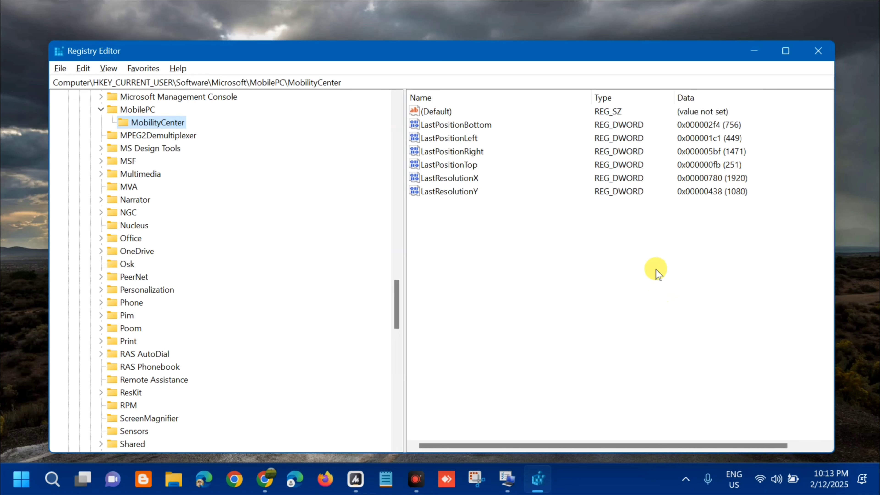
Create a new DWORD (32-bit) value named RunOnDesktop in the MobilityCenter key
right_click(454, 221)
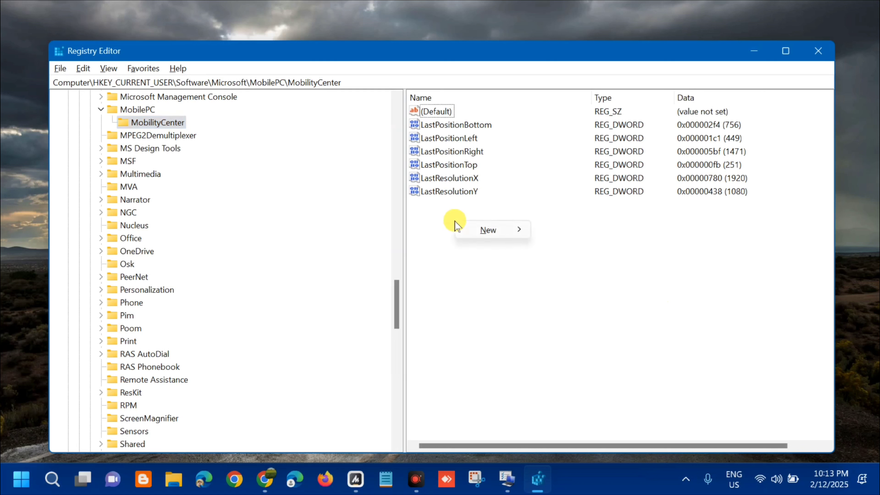
mouse_move(487, 230)
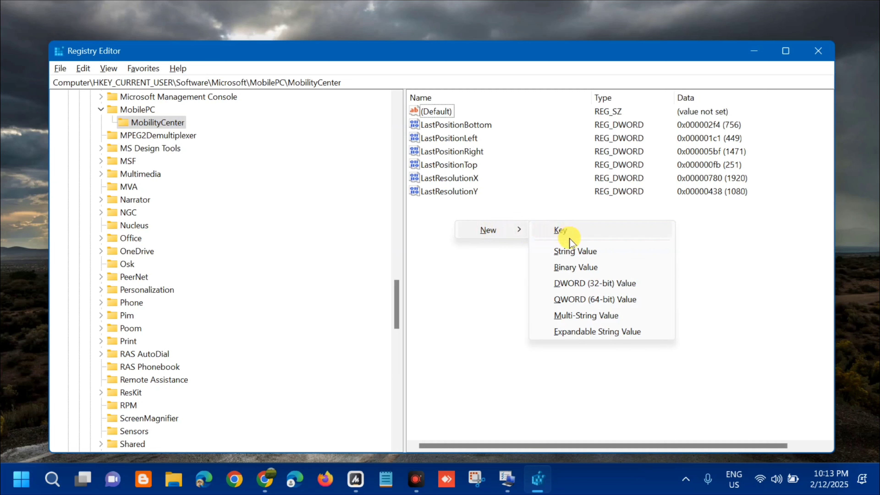
left_click(572, 287)
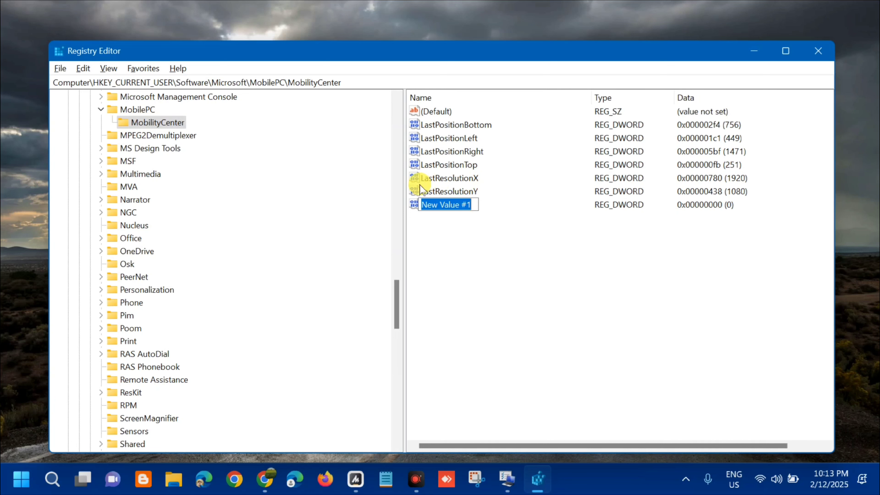
type("RunOnDesk")
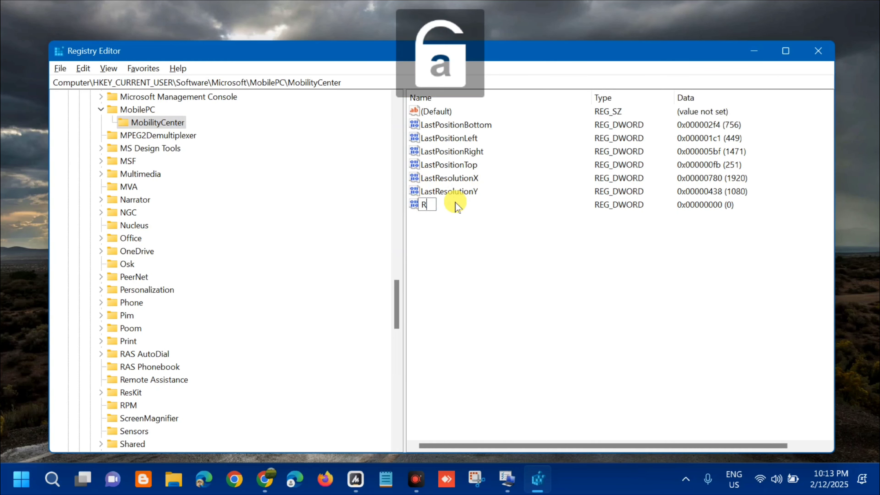
type("top")
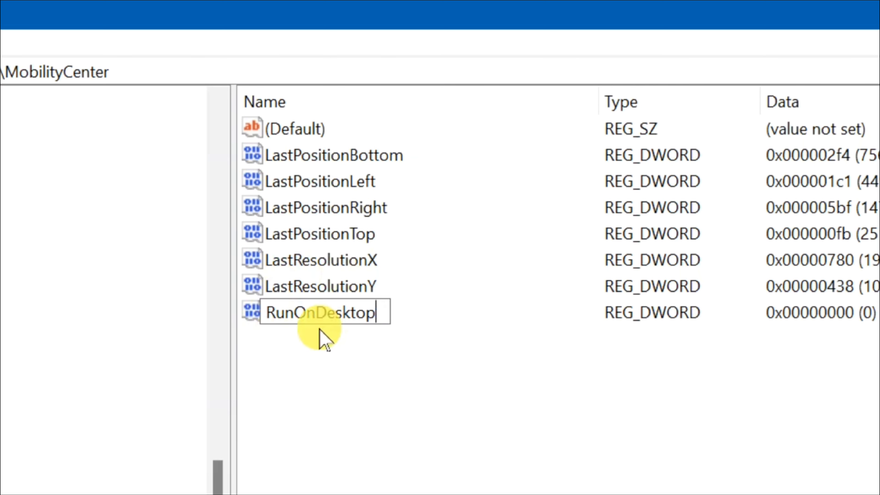
key("Return")
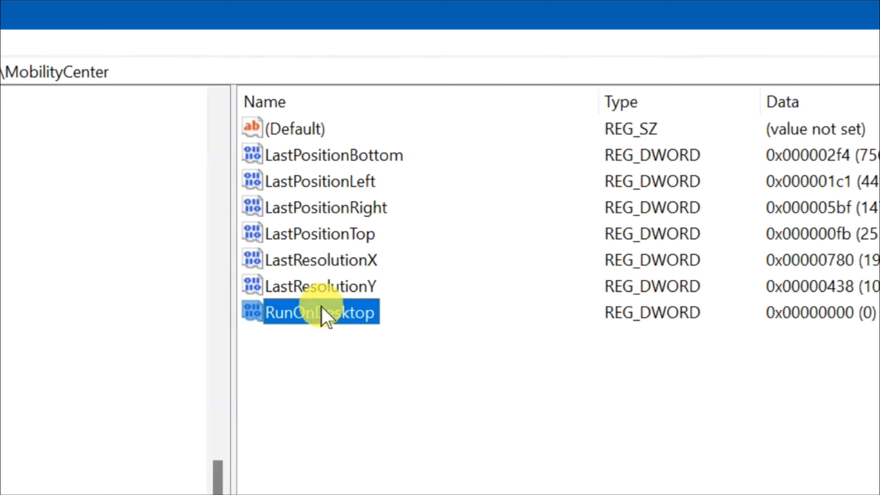
Set the value data of RunOnDesktop to 1 and minimize the Registry Editor window
double_click(324, 314)
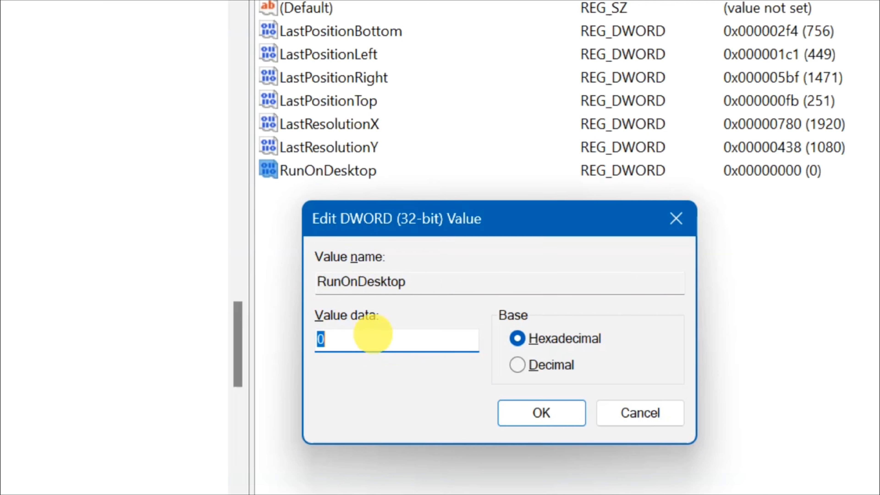
left_click(373, 334)
key("BackSpace")
type("1")
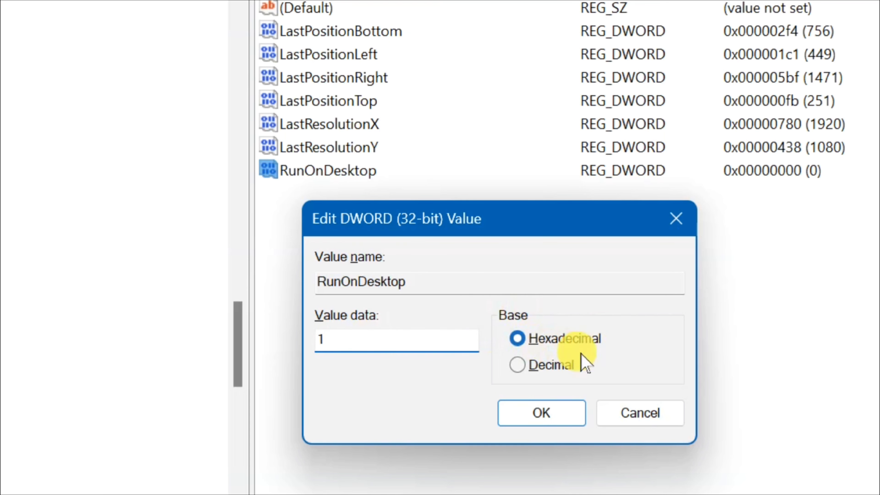
left_click(540, 415)
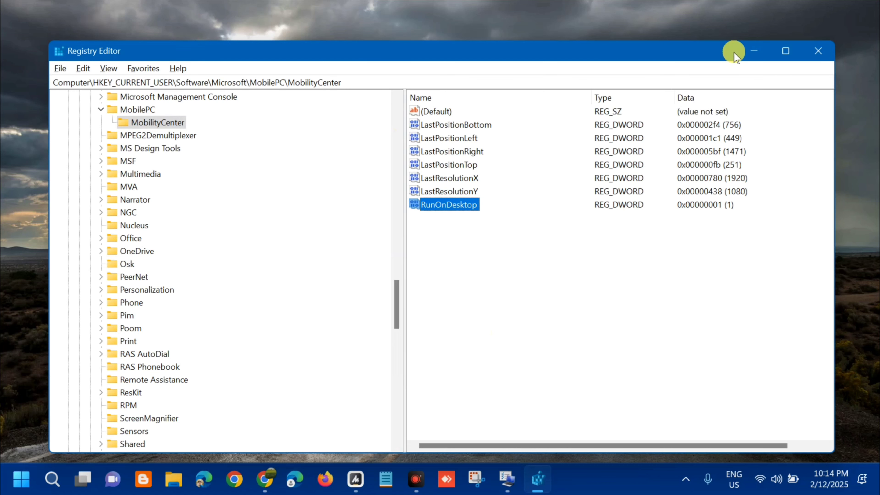
left_click(755, 51)
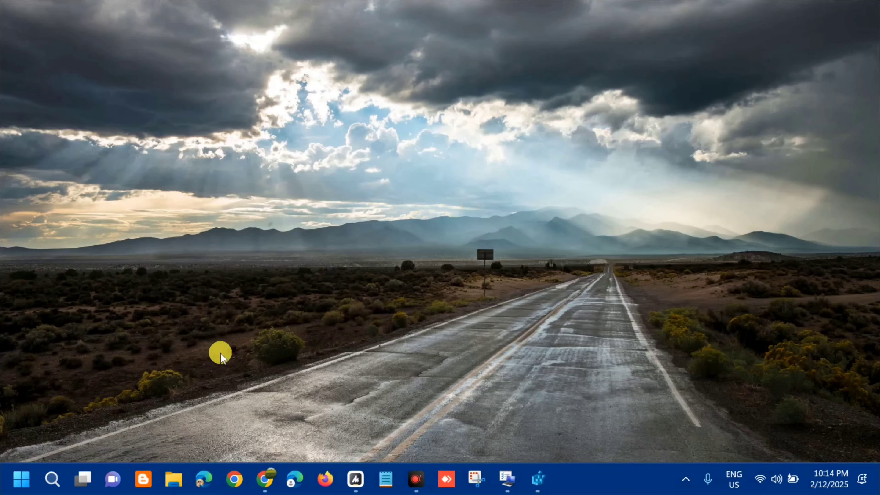
Look at the Windows power options for restarting the PC without choosing any
left_click(21, 478)
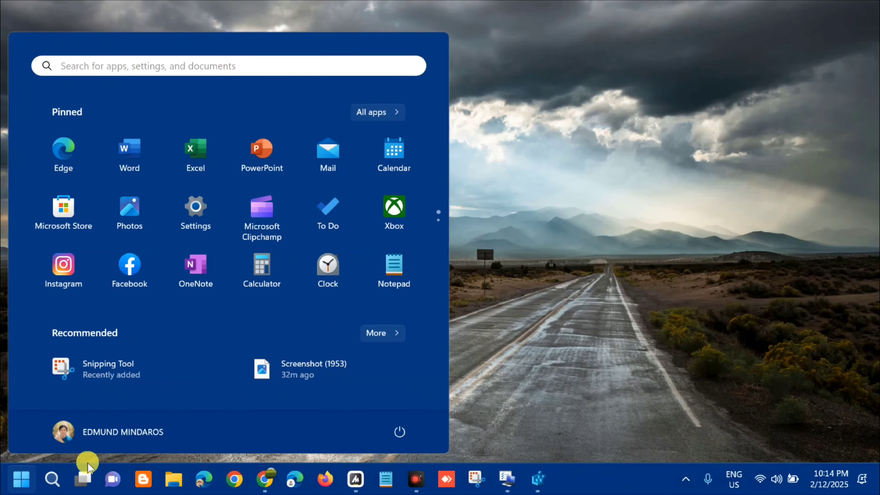
left_click(398, 434)
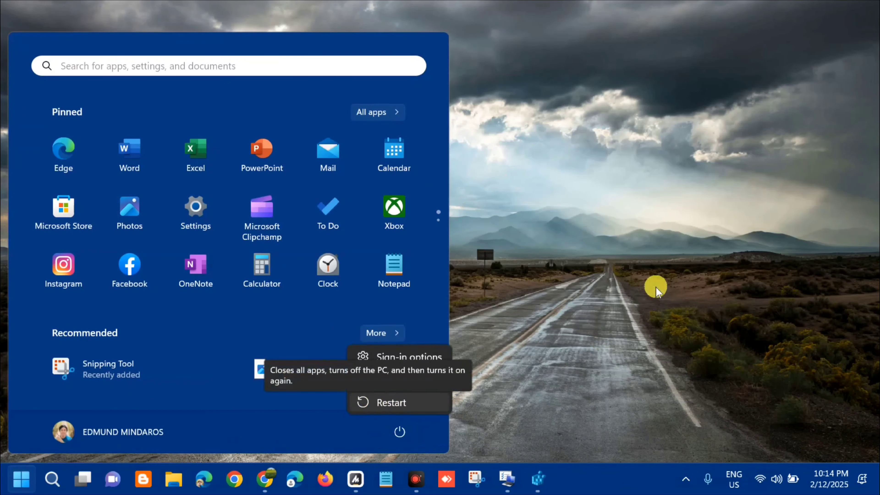
left_click(603, 250)
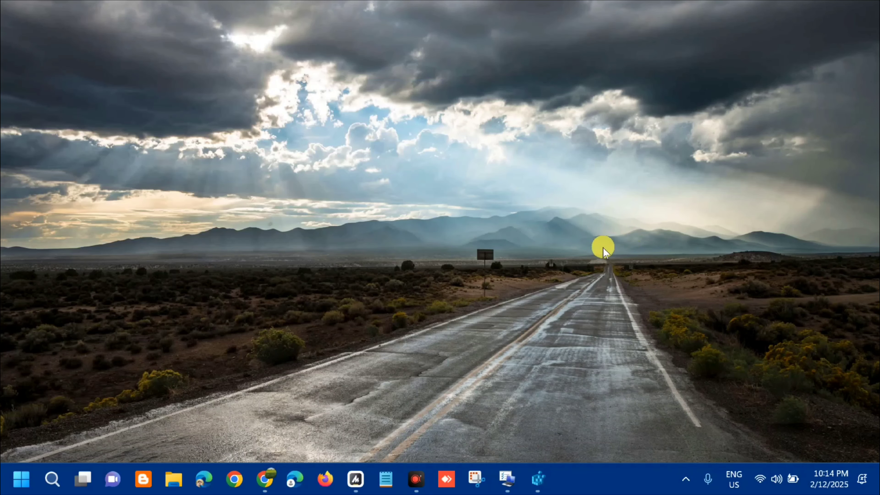